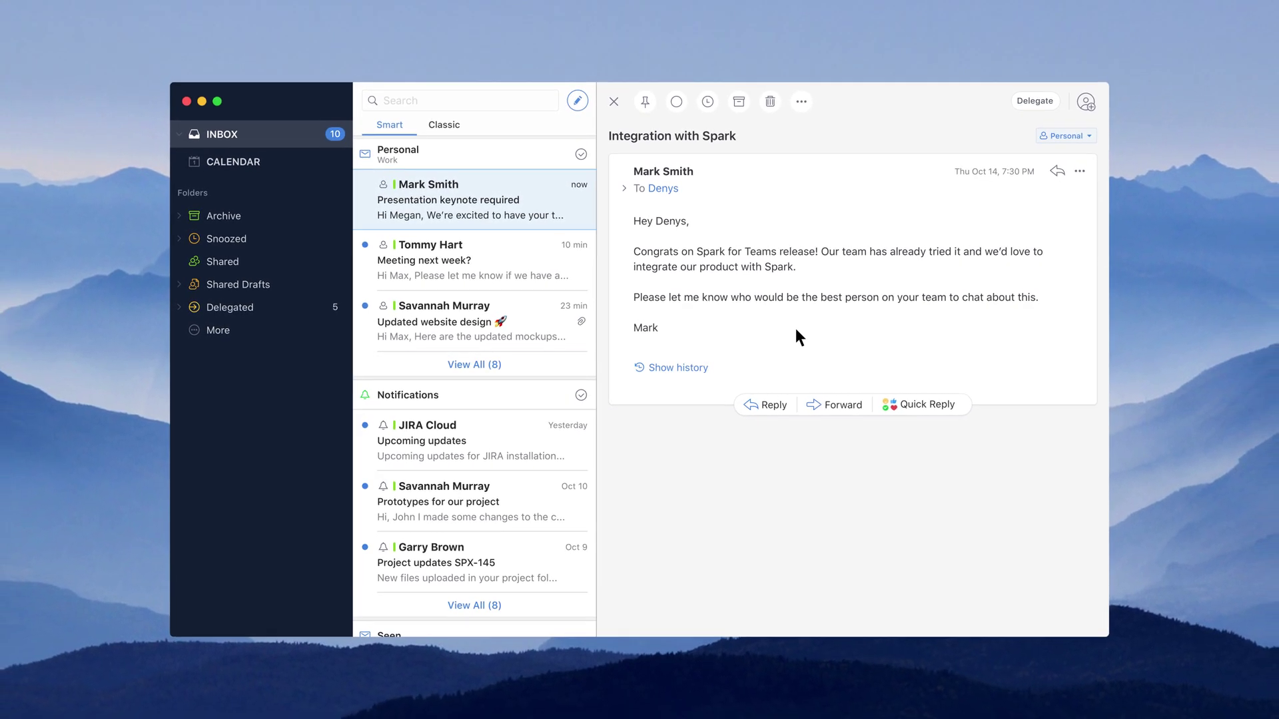
In the Templates preferences, begin the body with a 'Hi' greeting using the recipient's first name.
{"action": "key", "text": "super+comma"}
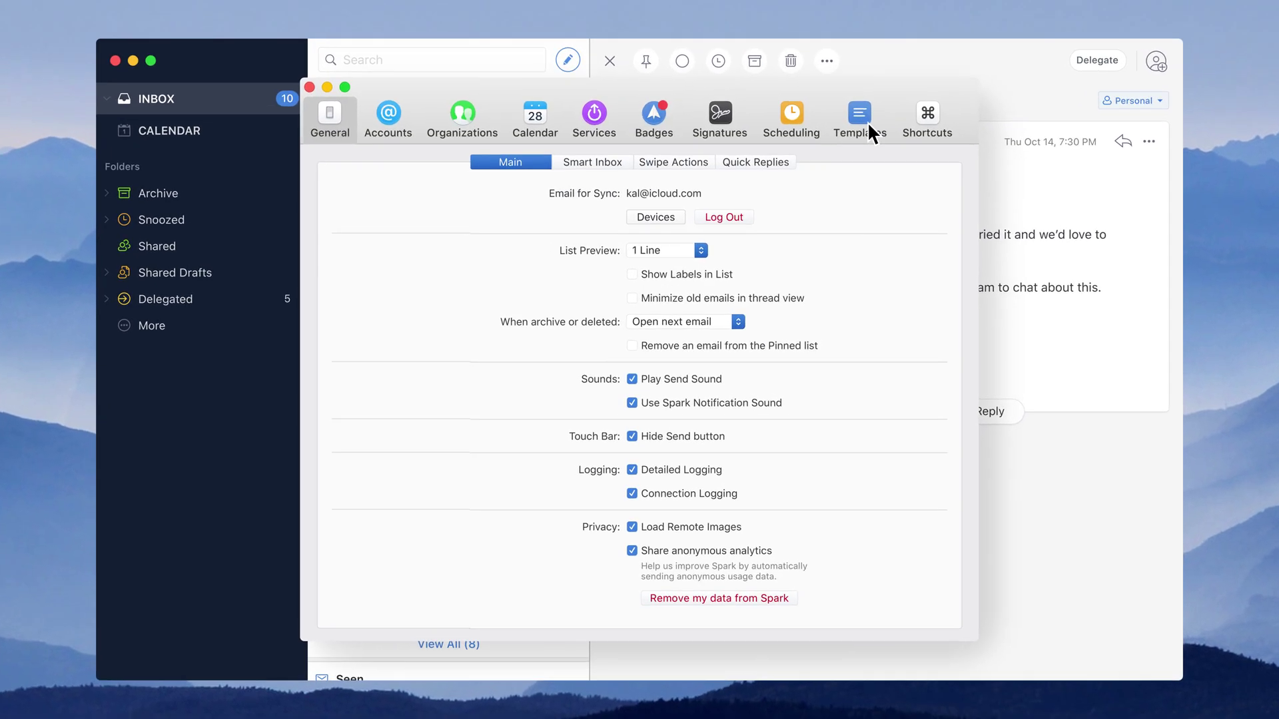
{"action": "left_click", "coordinate": [868, 116]}
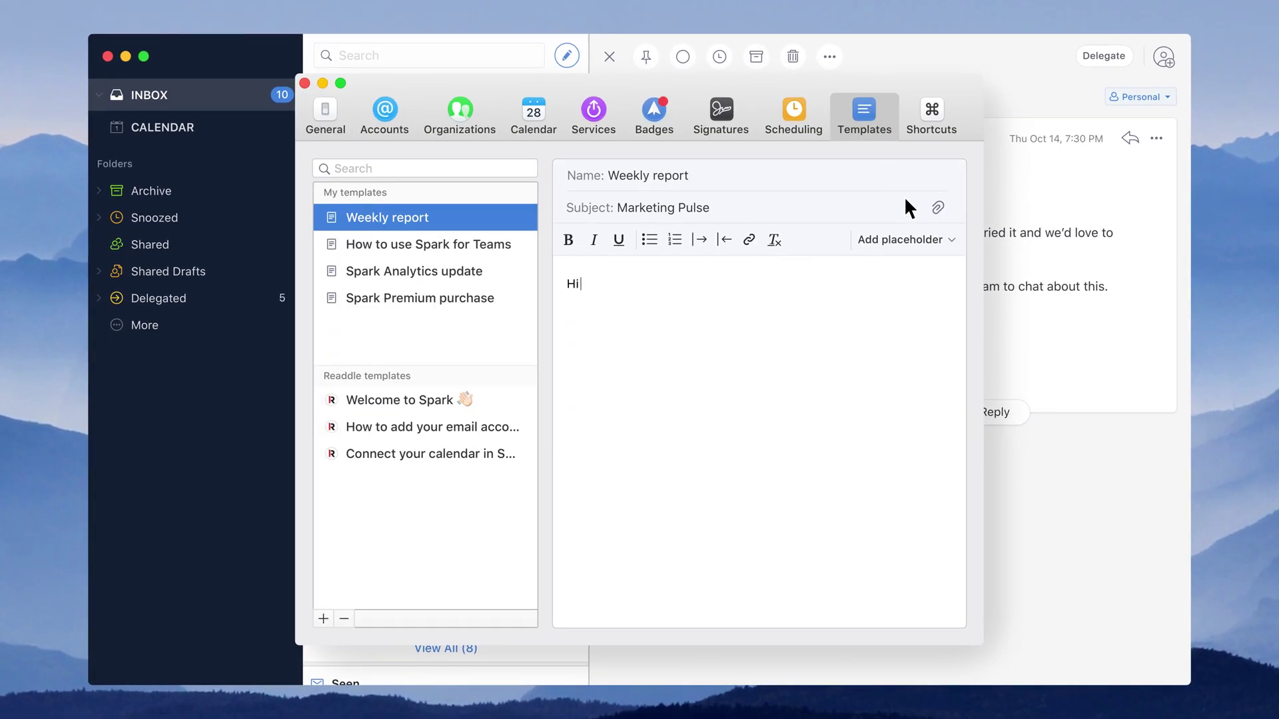
{"action": "left_click", "coordinate": [950, 241]}
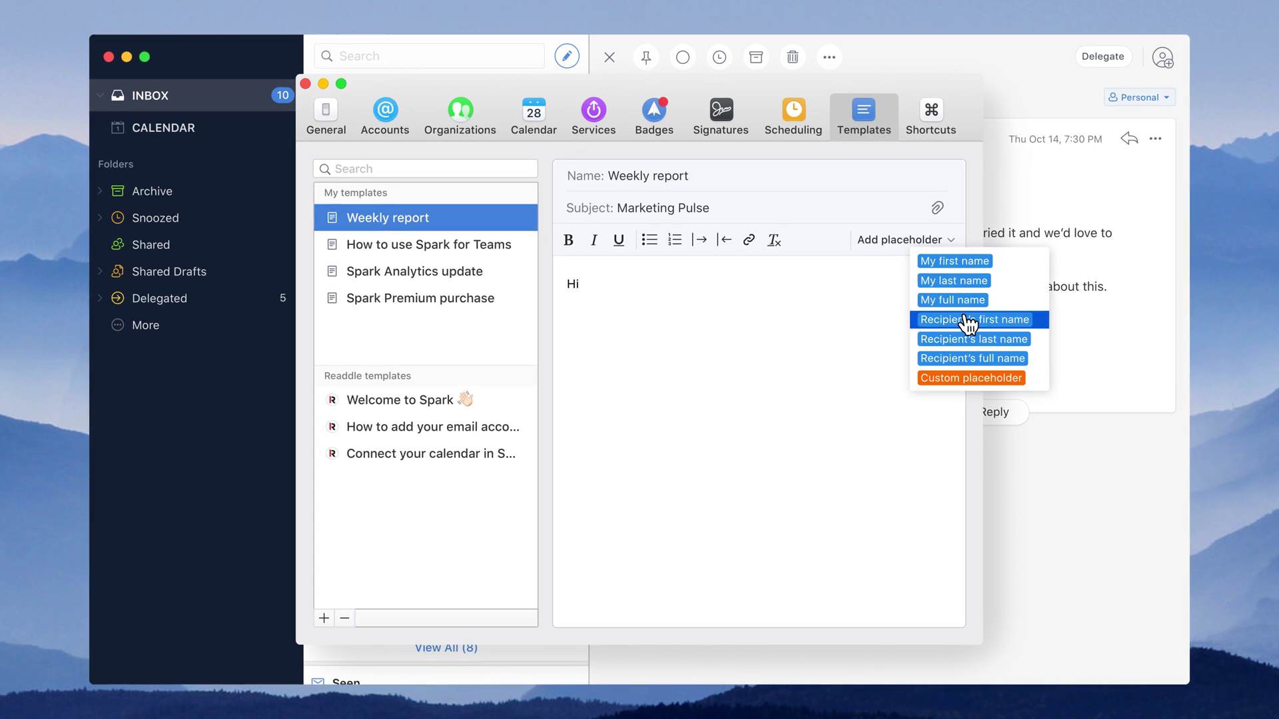
{"action": "type", "text": ","}
{"action": "key", "text": "Return"}
{"action": "key", "text": "Return"}
{"action": "type", "text": "Here is a weekly report on o"}
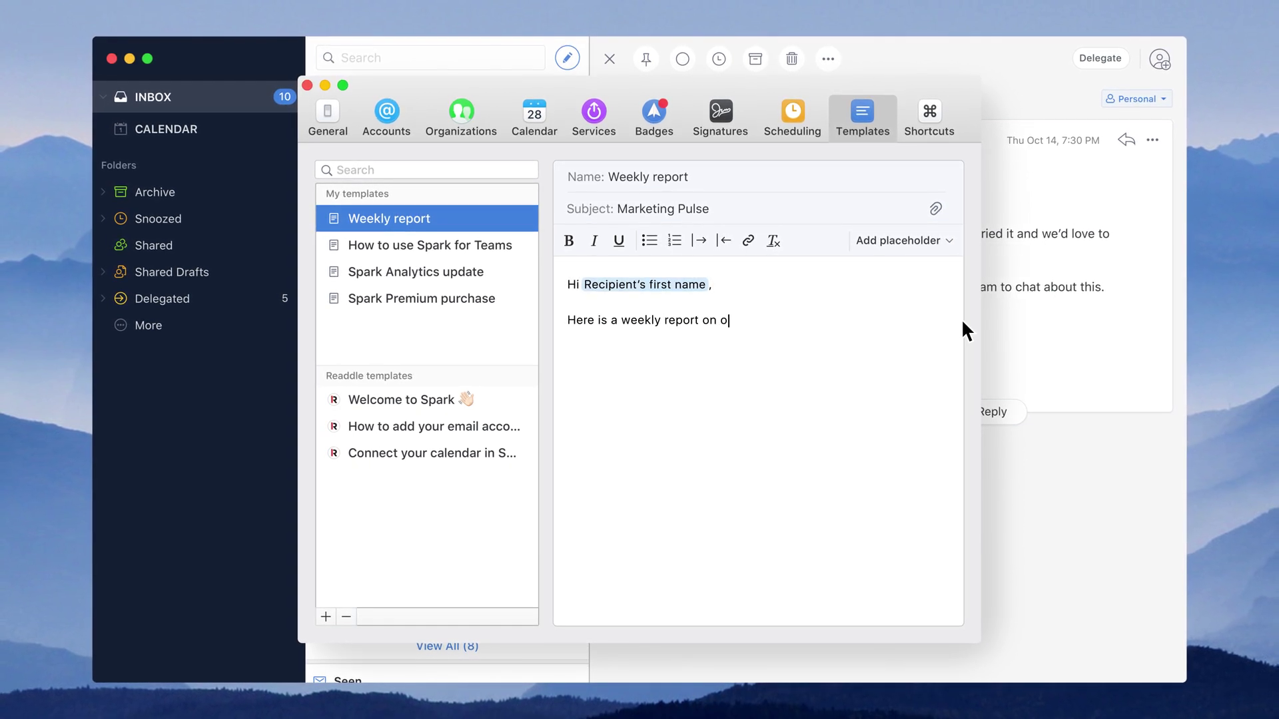
{"action": "type", "text": "ur marketing activities from last week."}
Add custom placeholders after 'Total downloads:' and 'New users:' on their own lines.
{"action": "key", "text": "Return"}
{"action": "key", "text": "Return"}
{"action": "type", "text": "Total downloads:"}
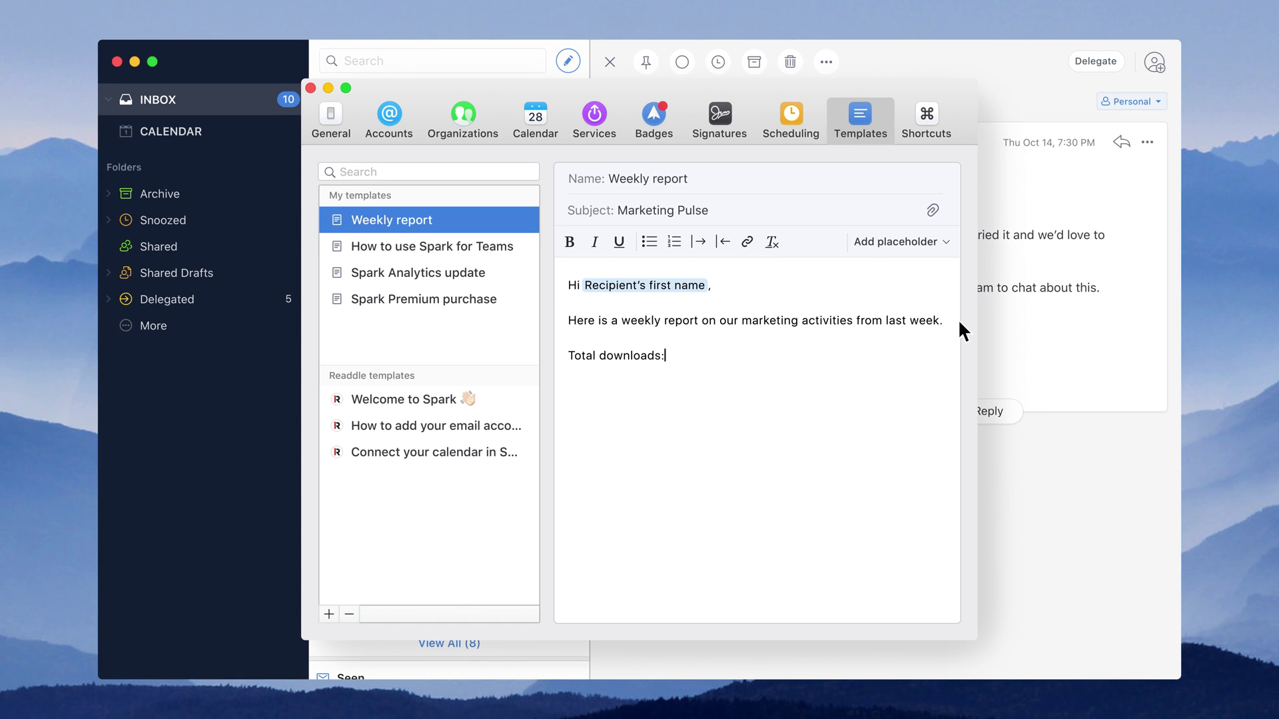
{"action": "left_click", "coordinate": [943, 240]}
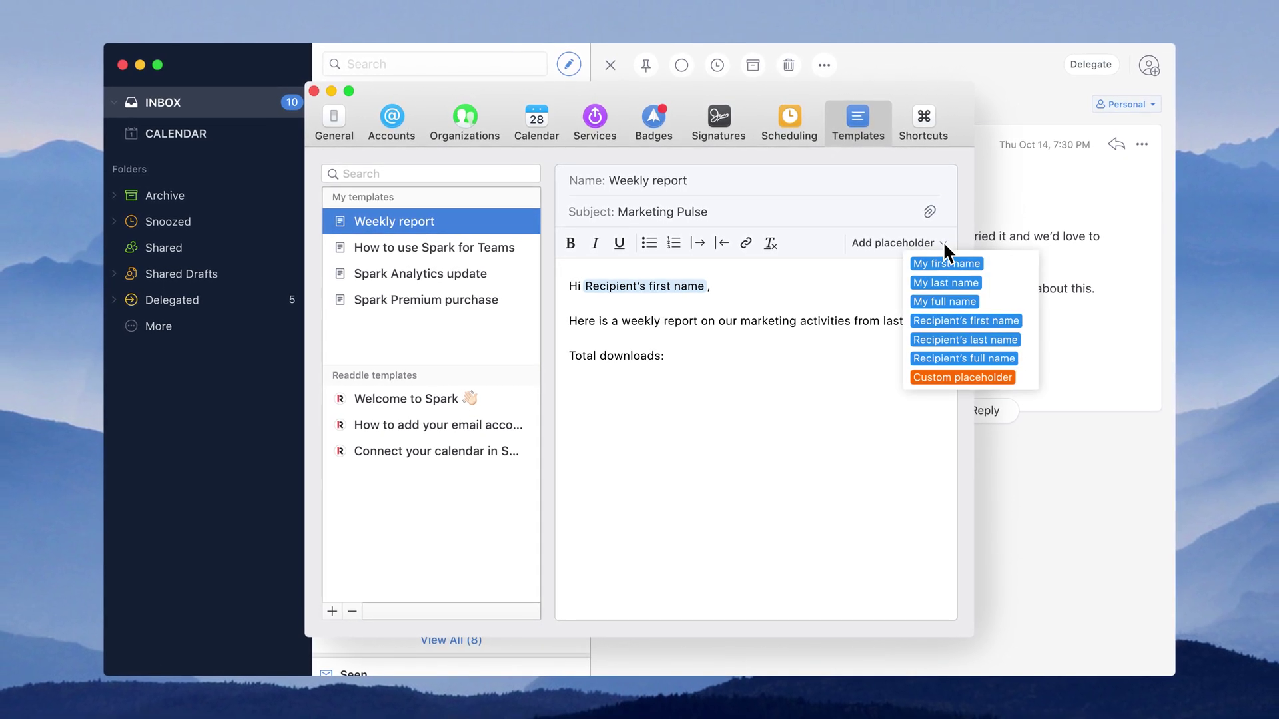
{"action": "left_click", "coordinate": [955, 378]}
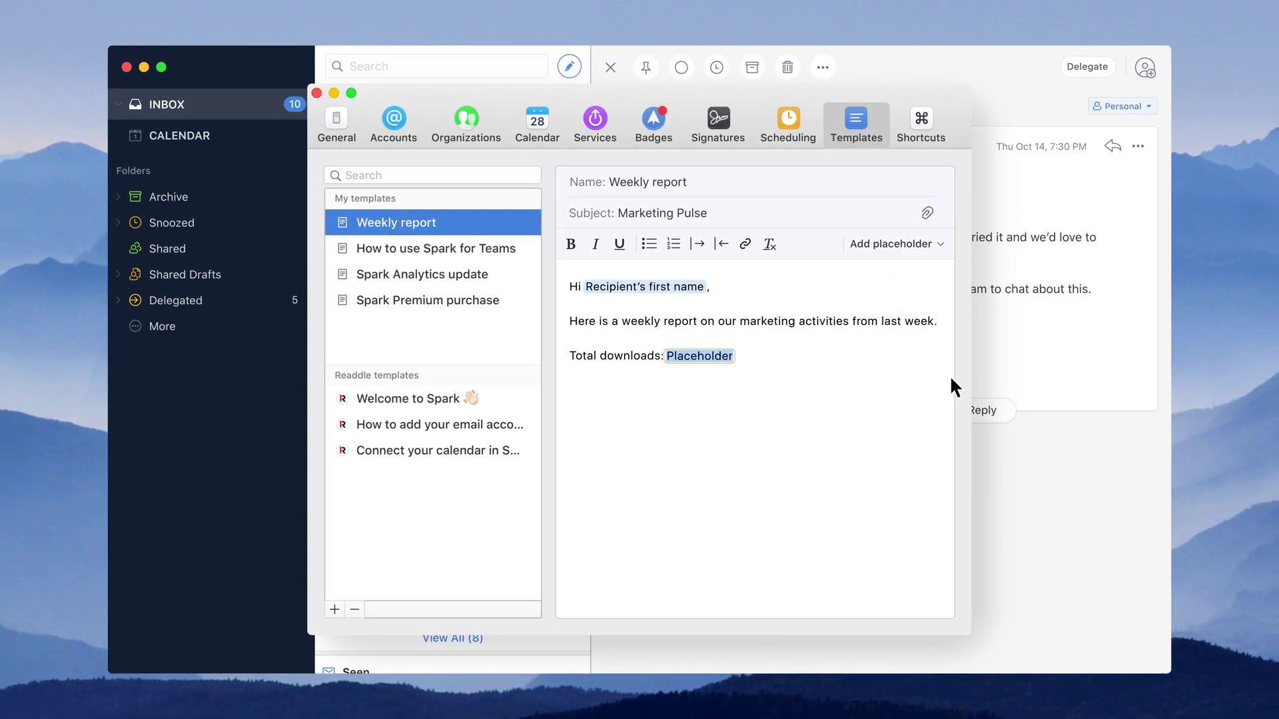
{"action": "type", "text": "downloads"}
{"action": "key", "text": "Return"}
{"action": "type", "text": "New"}
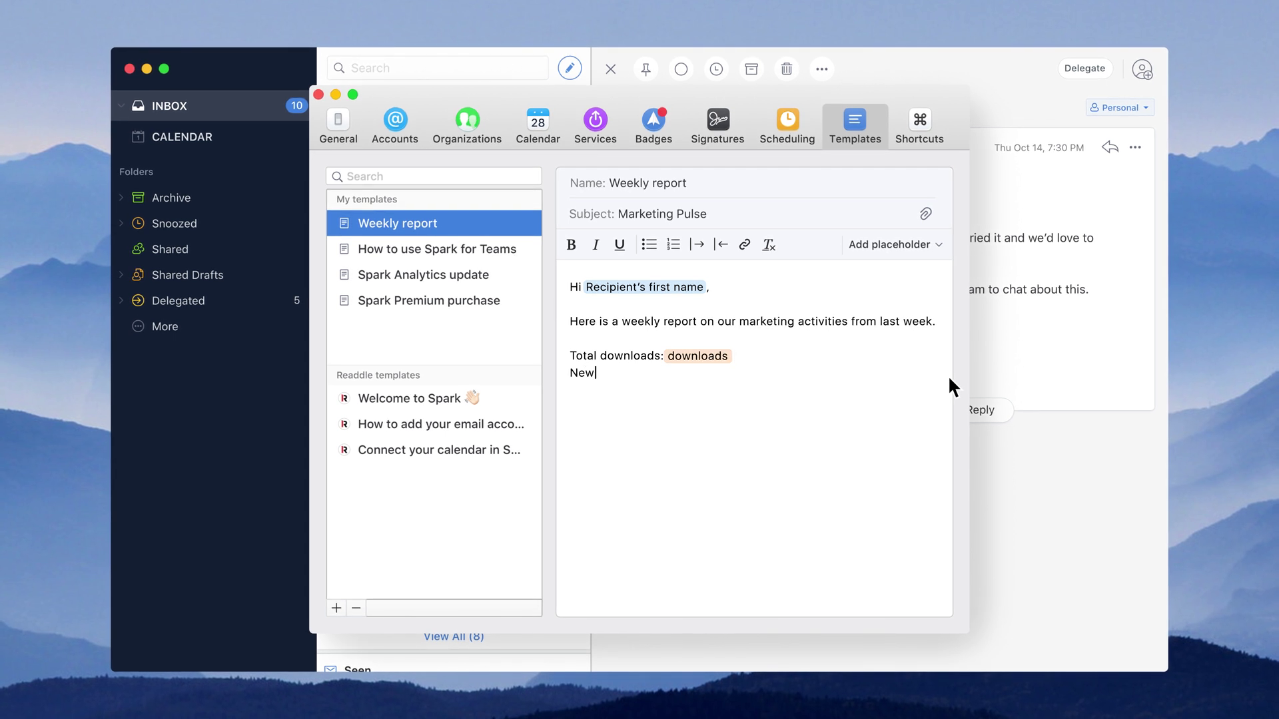
{"action": "type", "text": " users:"}
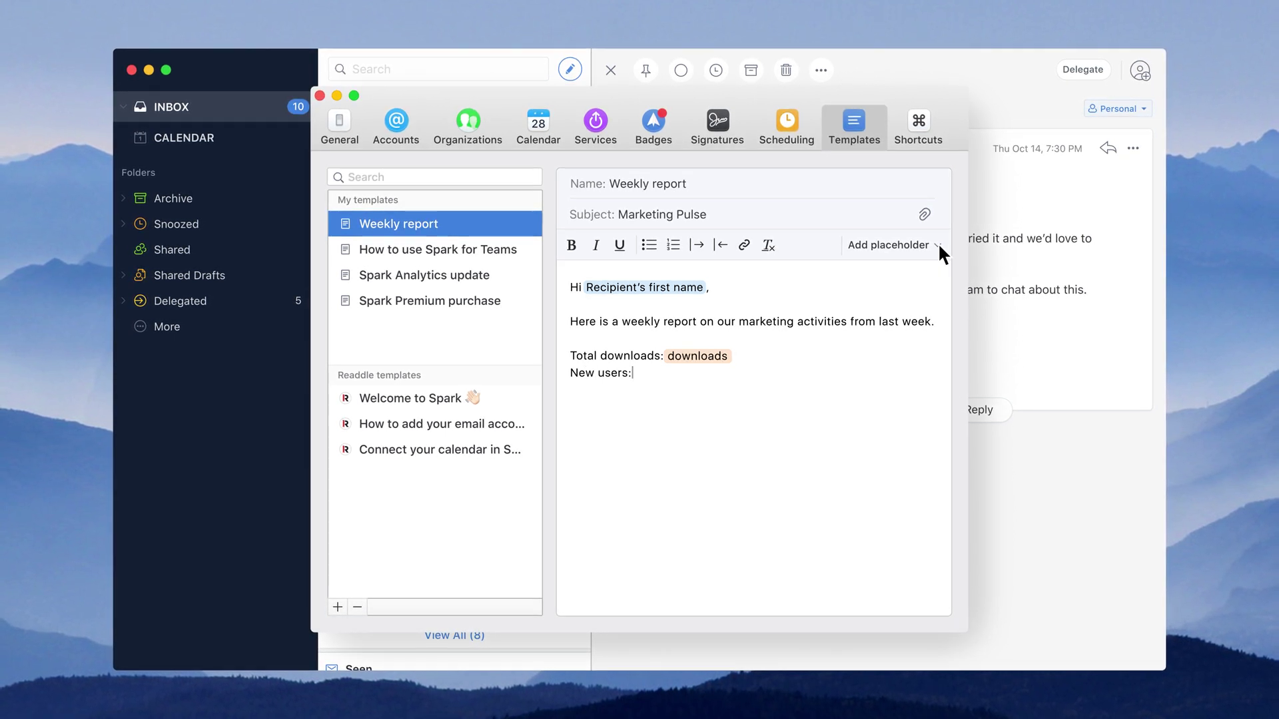
{"action": "left_click", "coordinate": [936, 245]}
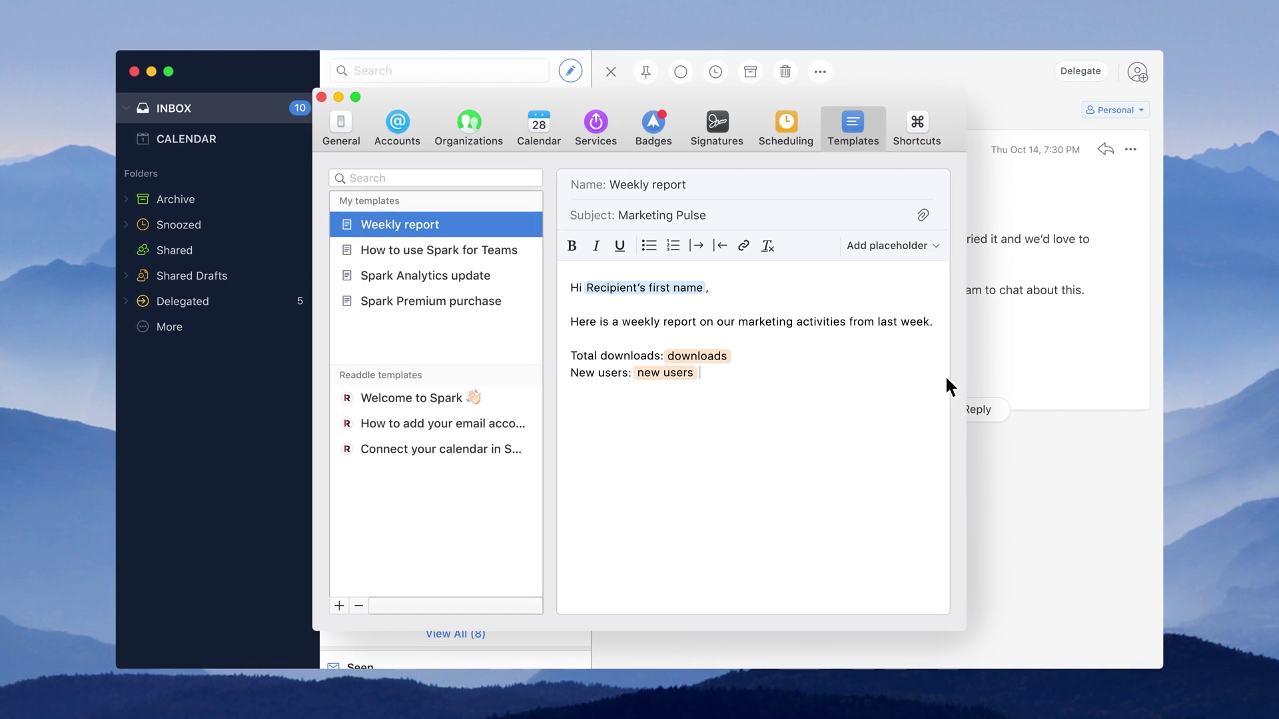
{"action": "type", "text": "Revenue:"}
Add a Revenue placeholder and a 'Cheers,' sign-off with your first name, then close preferences.
{"action": "left_click", "coordinate": [936, 245]}
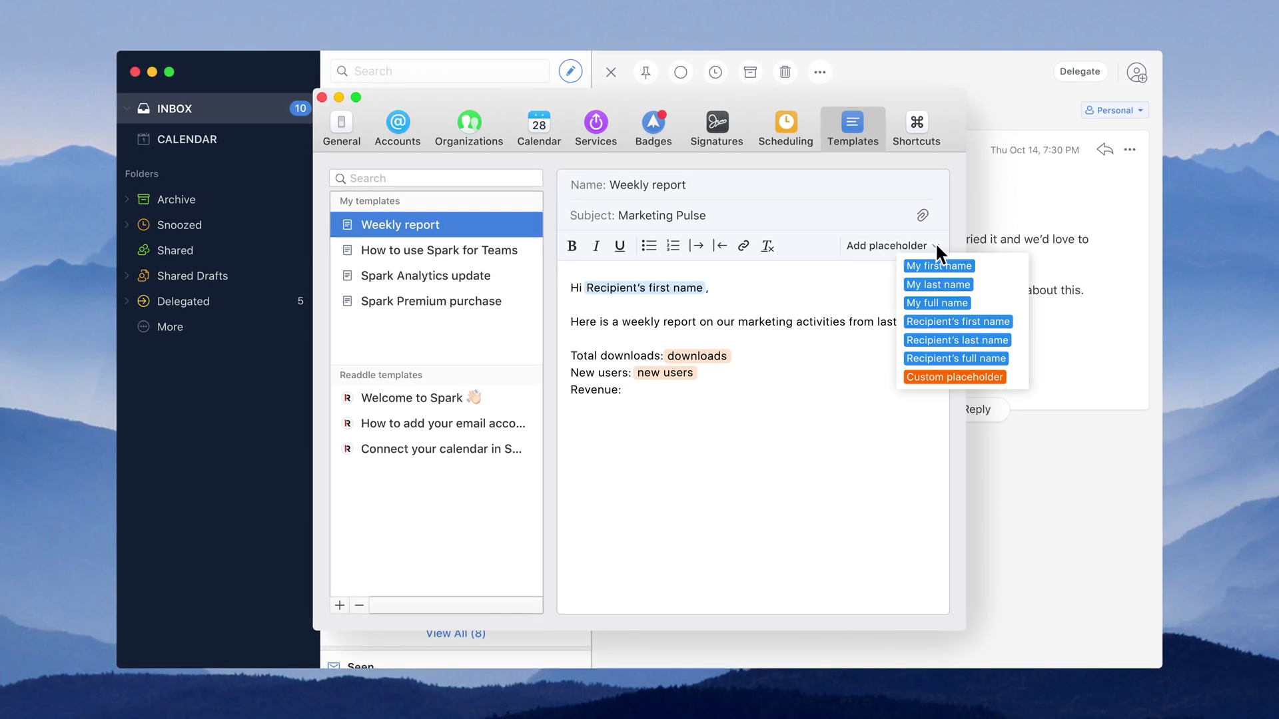
{"action": "left_click", "coordinate": [925, 377]}
{"action": "key", "text": "Return"}
{"action": "key", "text": "Return"}
{"action": "type", "text": "I'll share the details d"}
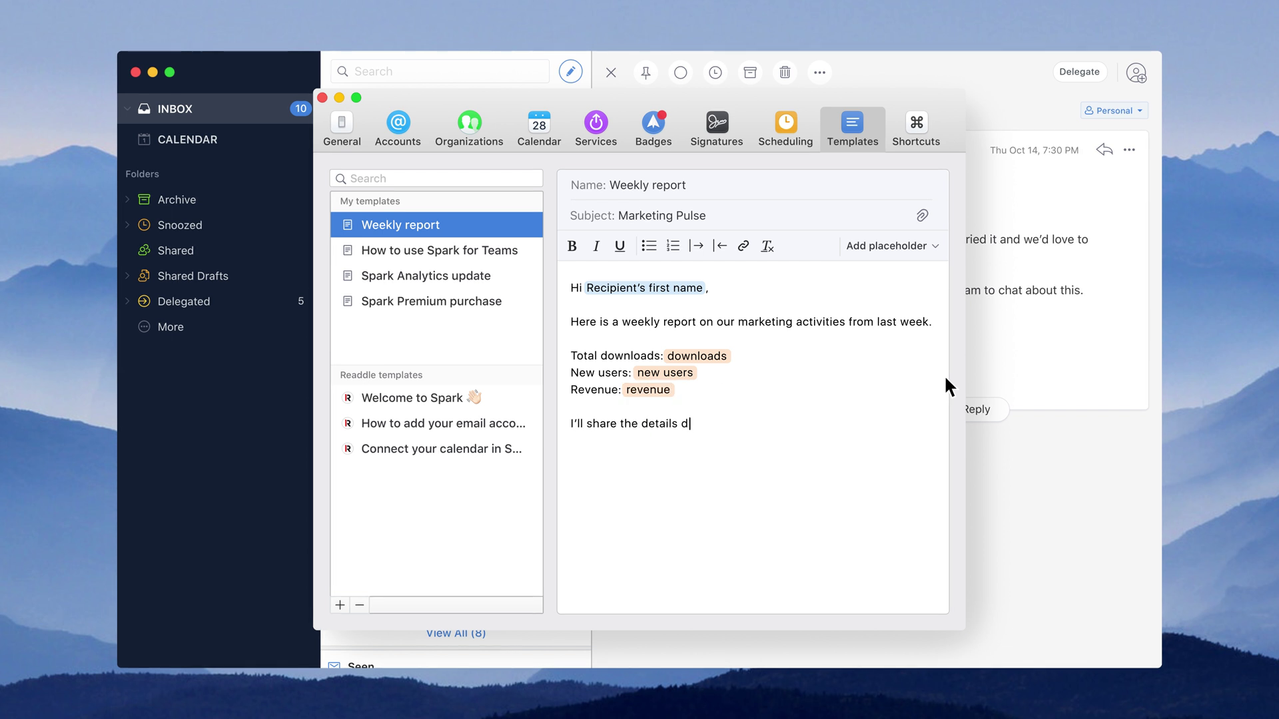
{"action": "type", "text": "uring the meeting as well, but free to follow up with questions."}
{"action": "key", "text": "Return"}
{"action": "key", "text": "Return"}
{"action": "type", "text": "Cheers,"}
{"action": "key", "text": "Return"}
{"action": "left_click", "coordinate": [935, 246]}
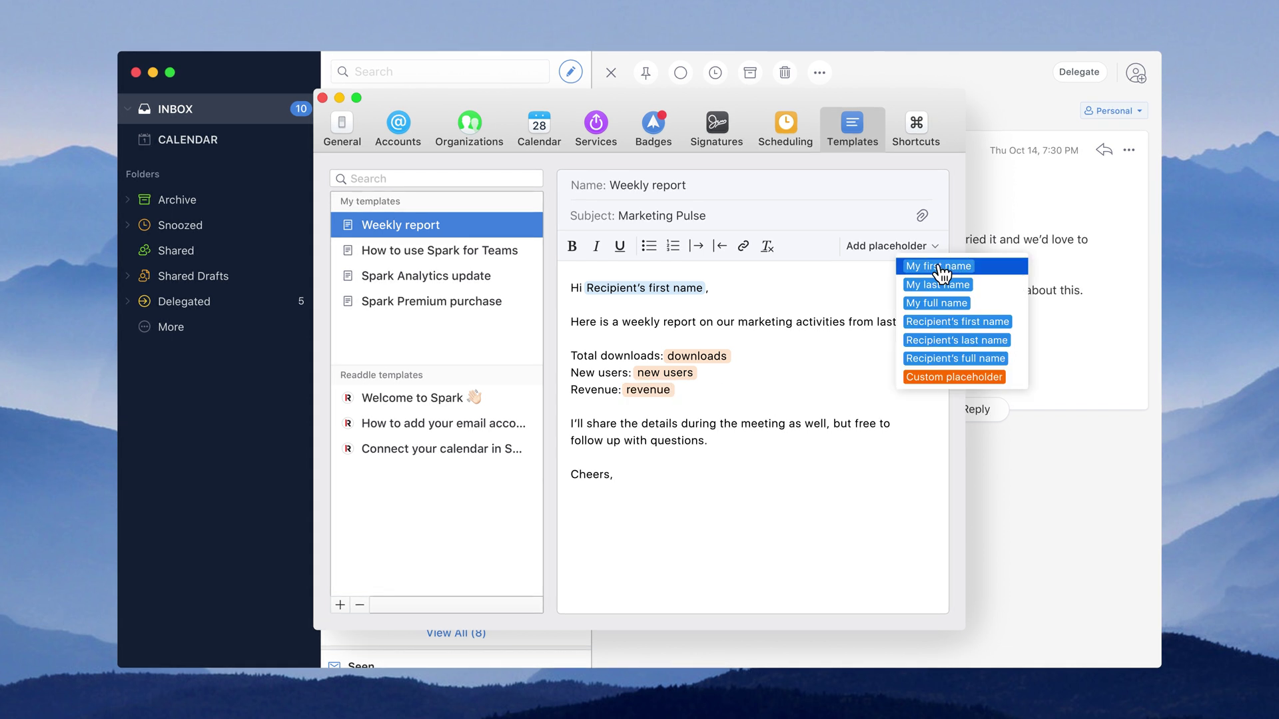
{"action": "key", "text": "super+w"}
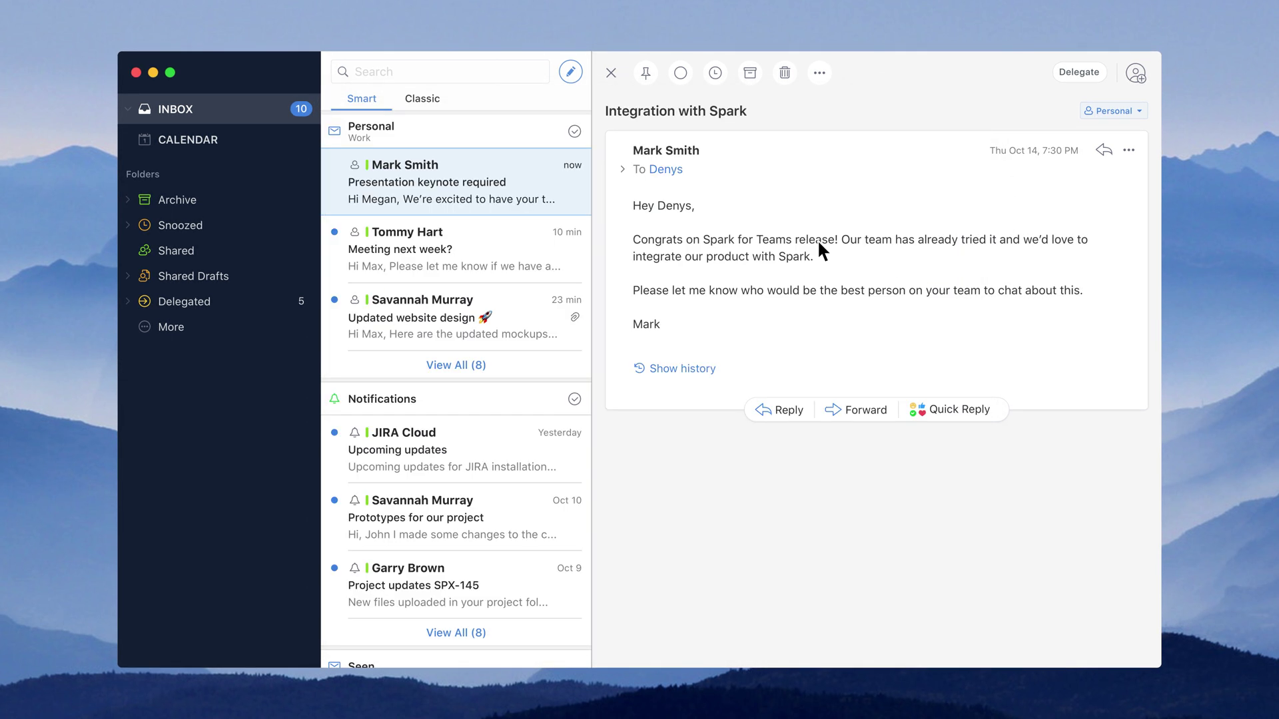
{"action": "left_click", "coordinate": [570, 73]}
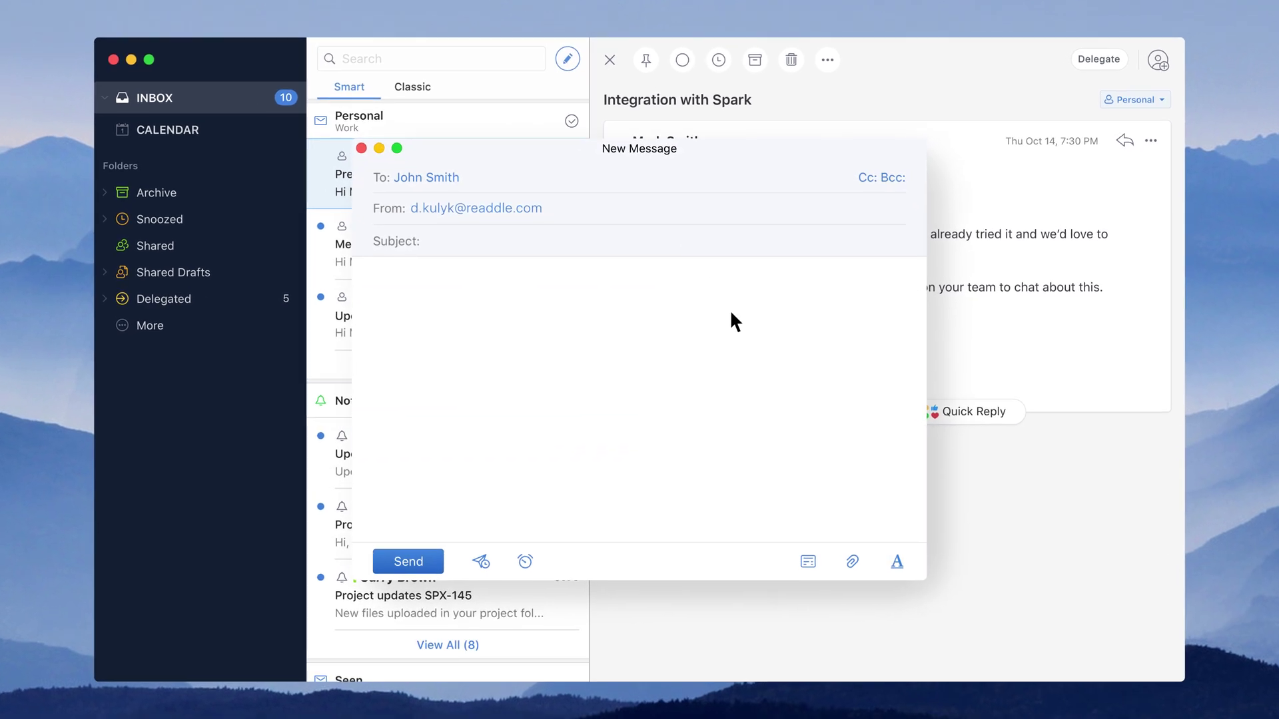
{"action": "left_click", "coordinate": [820, 577]}
{"action": "key", "text": "Return"}
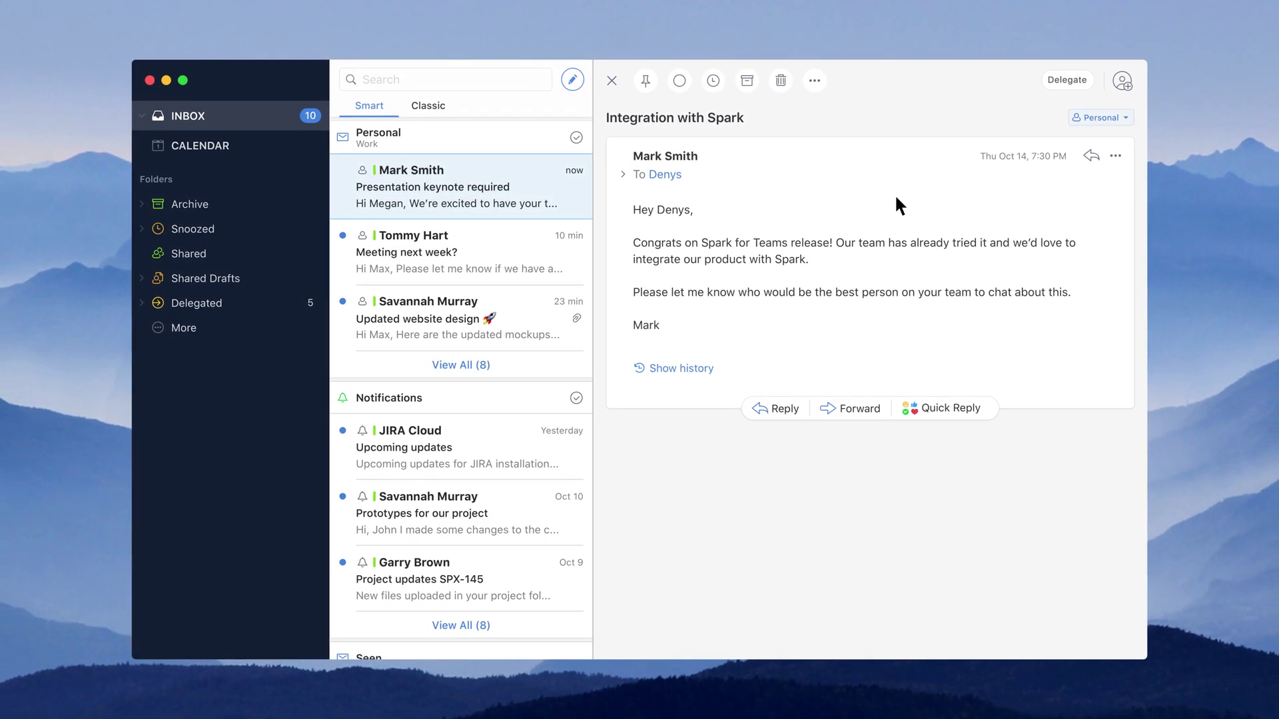
Open Spark preferences on the Templates tab to see the Weekly report template.
{"action": "key", "text": "super+comma"}
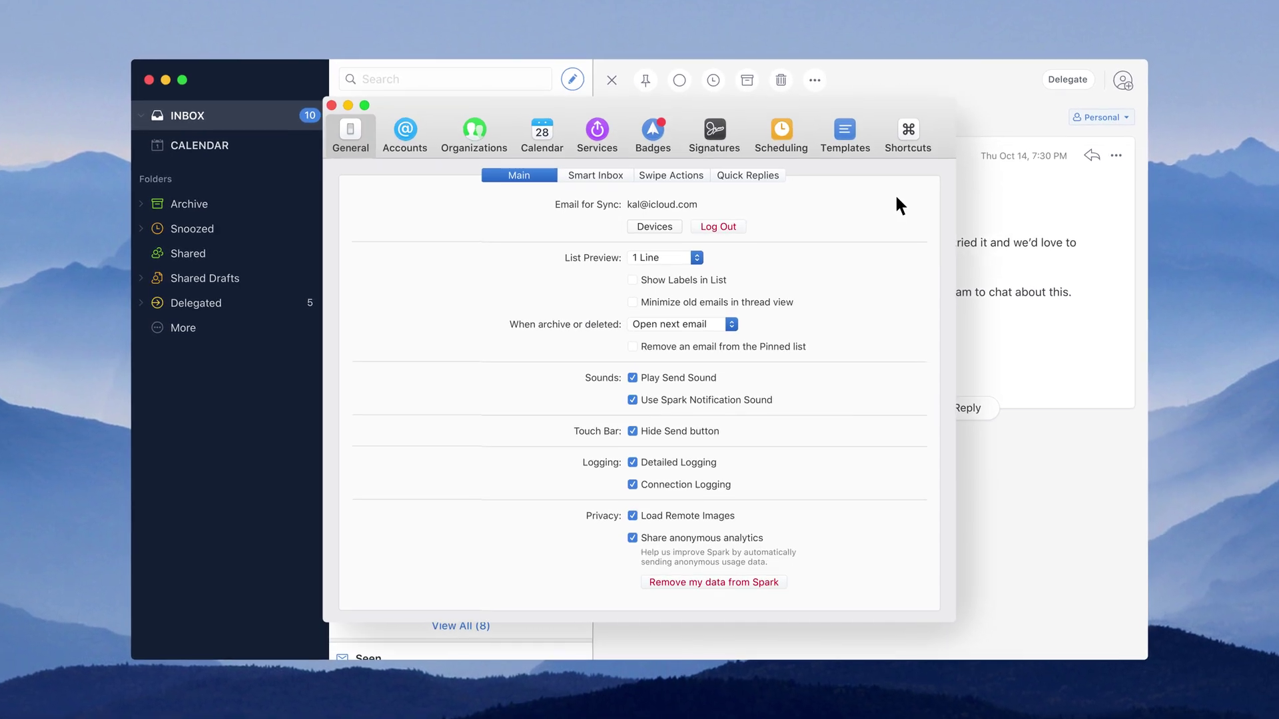
{"action": "left_click", "coordinate": [850, 135]}
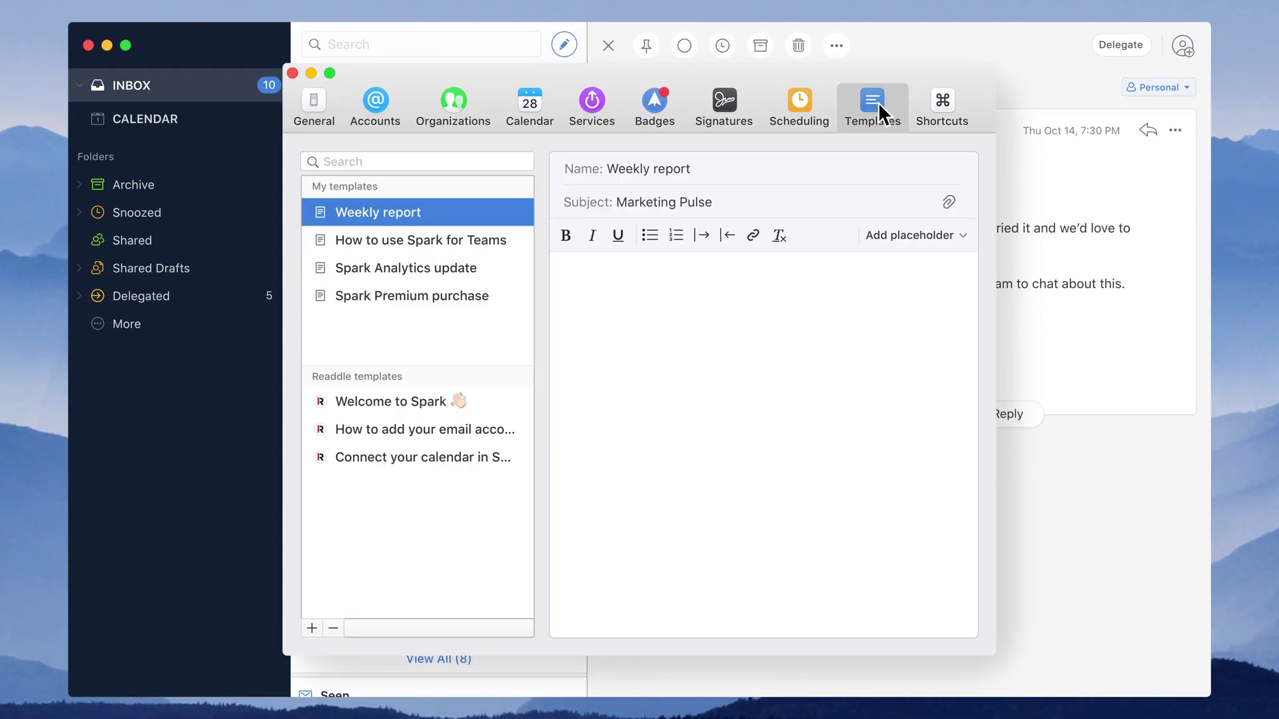